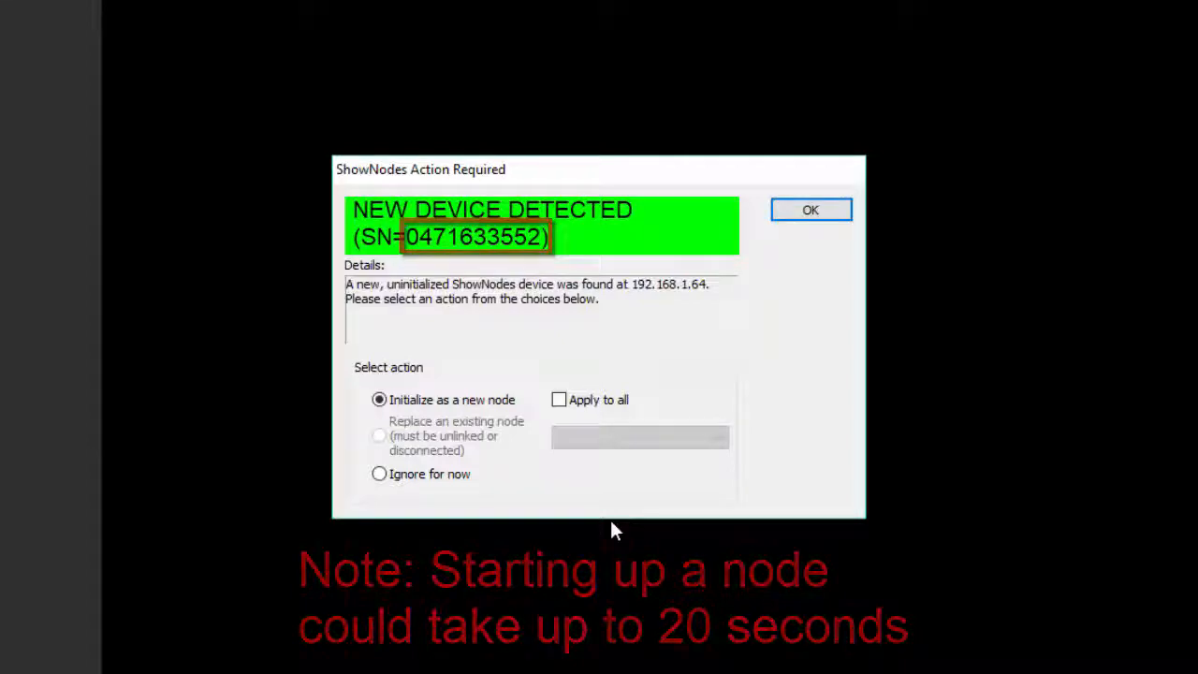
Initialize the detected ShowNodes device as a new node and save the timeline as MyNode1Chaser in the Show Nodes Tutorial folder.
click(790, 212)
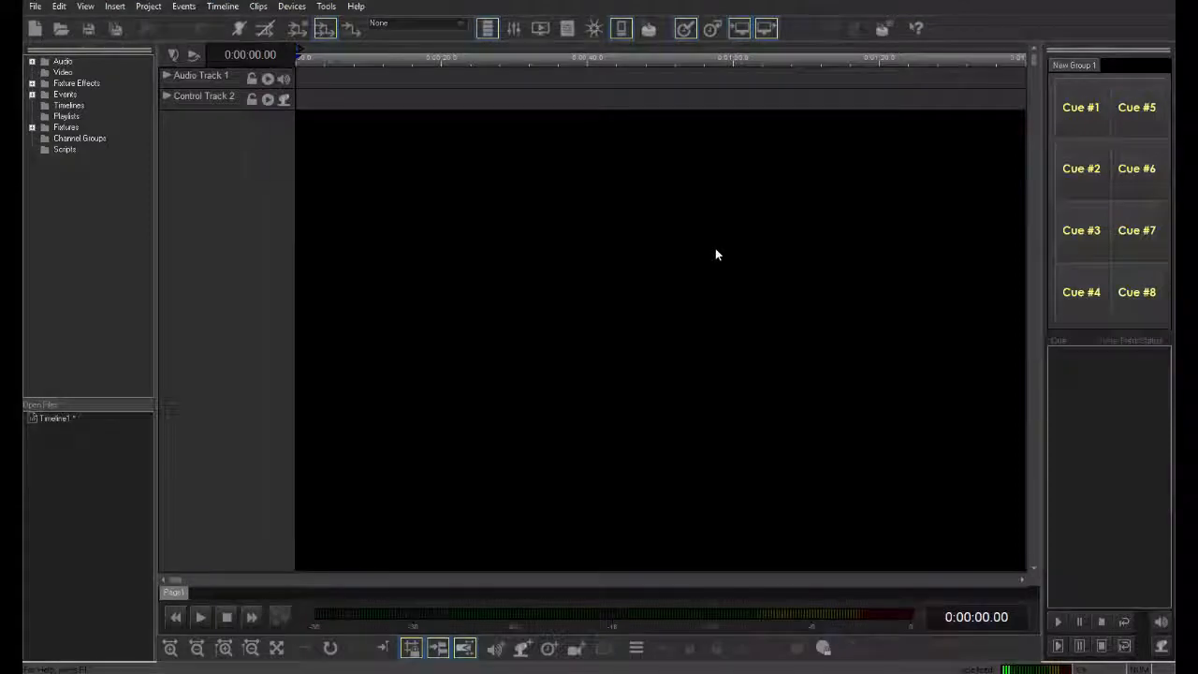
click(119, 33)
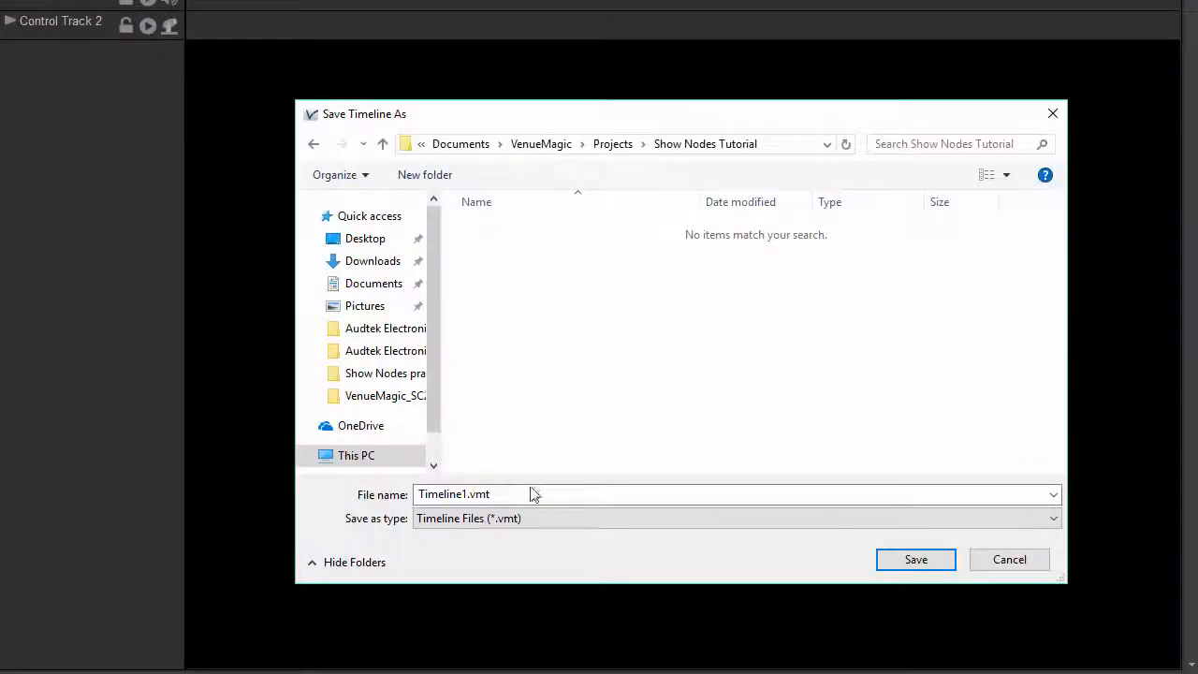
click(529, 491)
text(M)
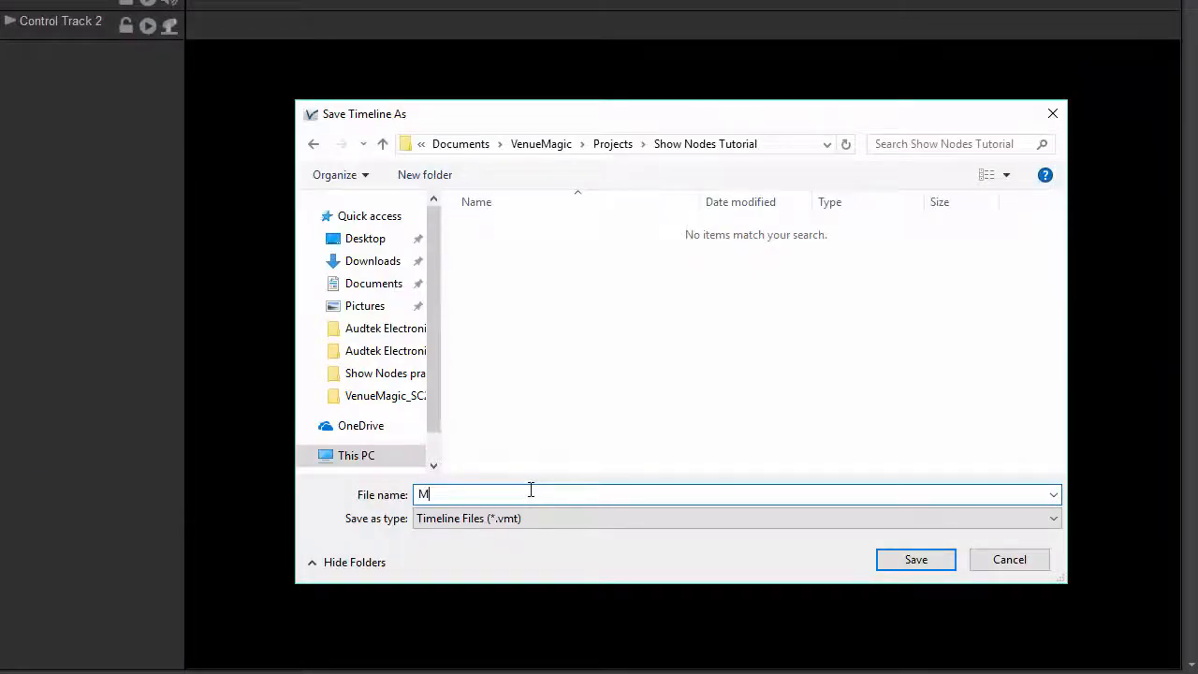
text(yNode1Chaser)
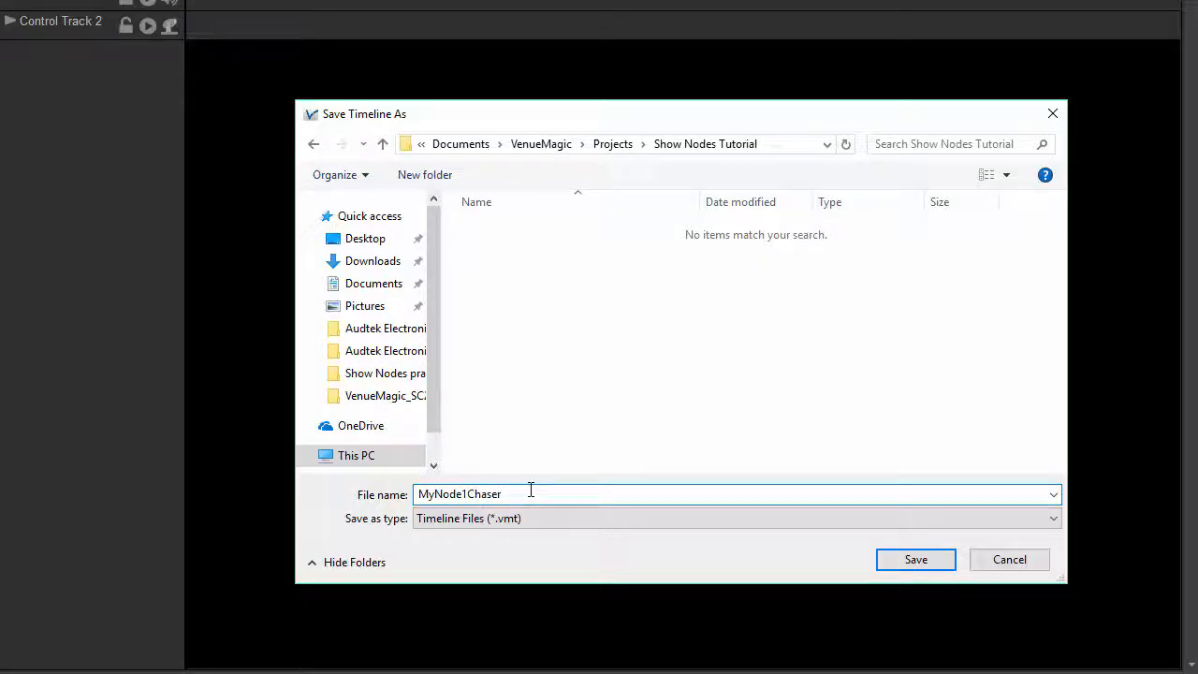
key(Return)
key(Return)
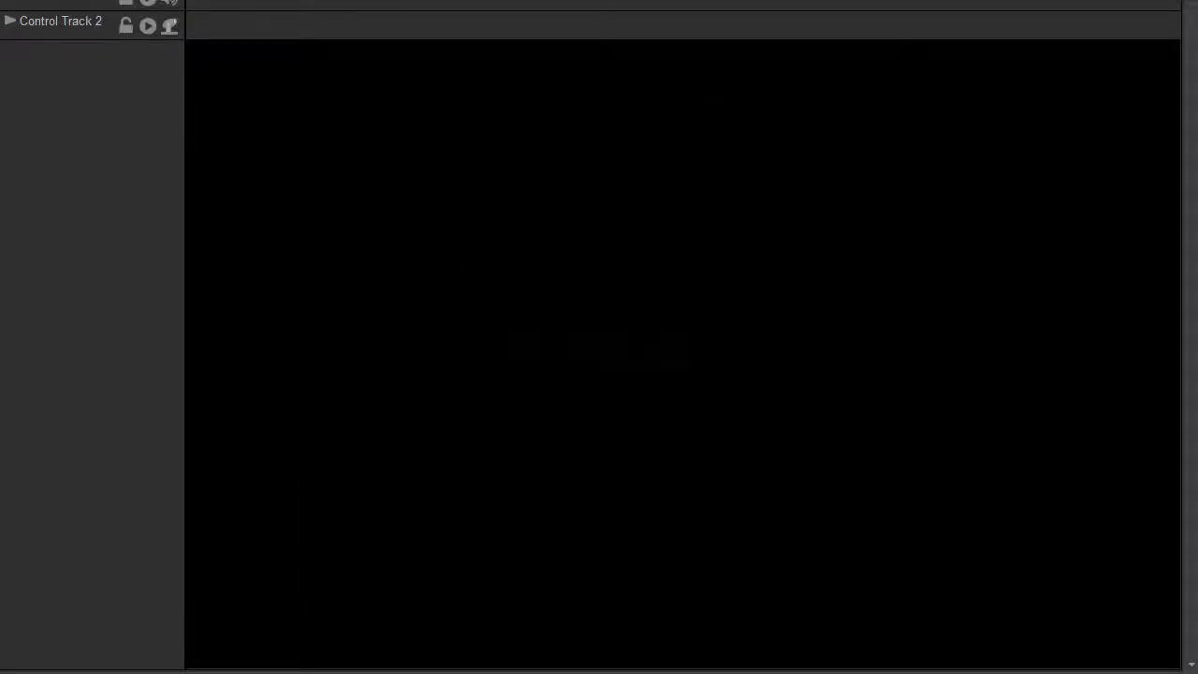
Save the project as ShowNodesFun in the Show Nodes Tutorial folder.
text(Show)
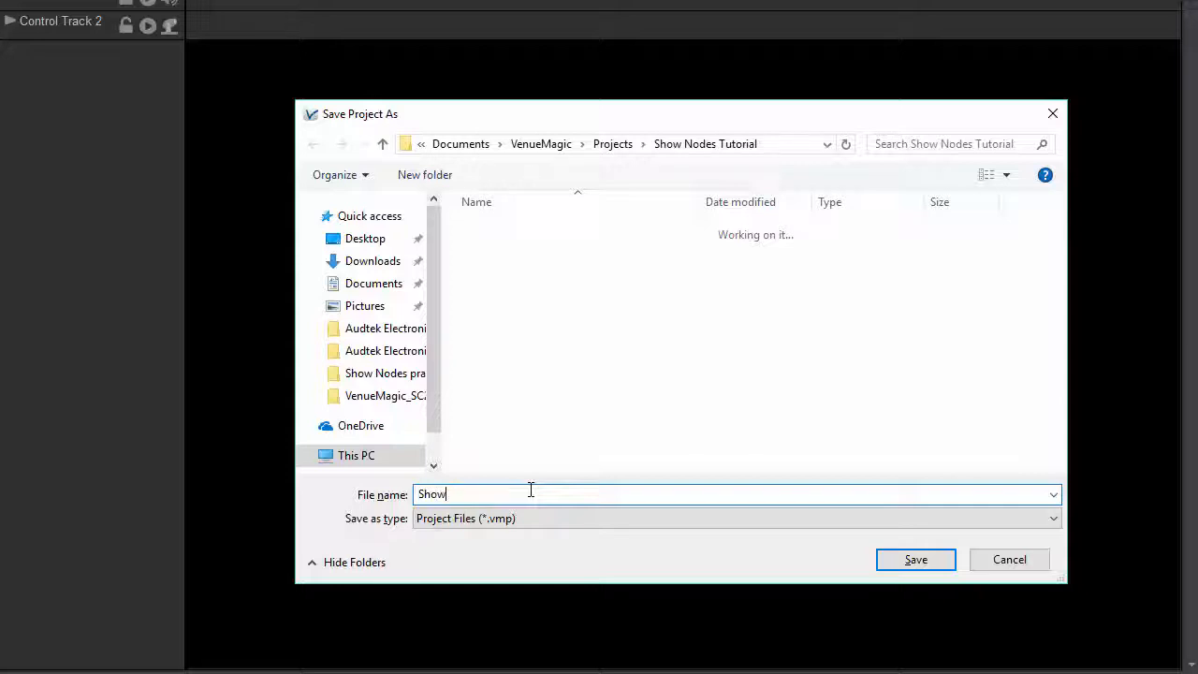
text(NodesFun)
key(Return)
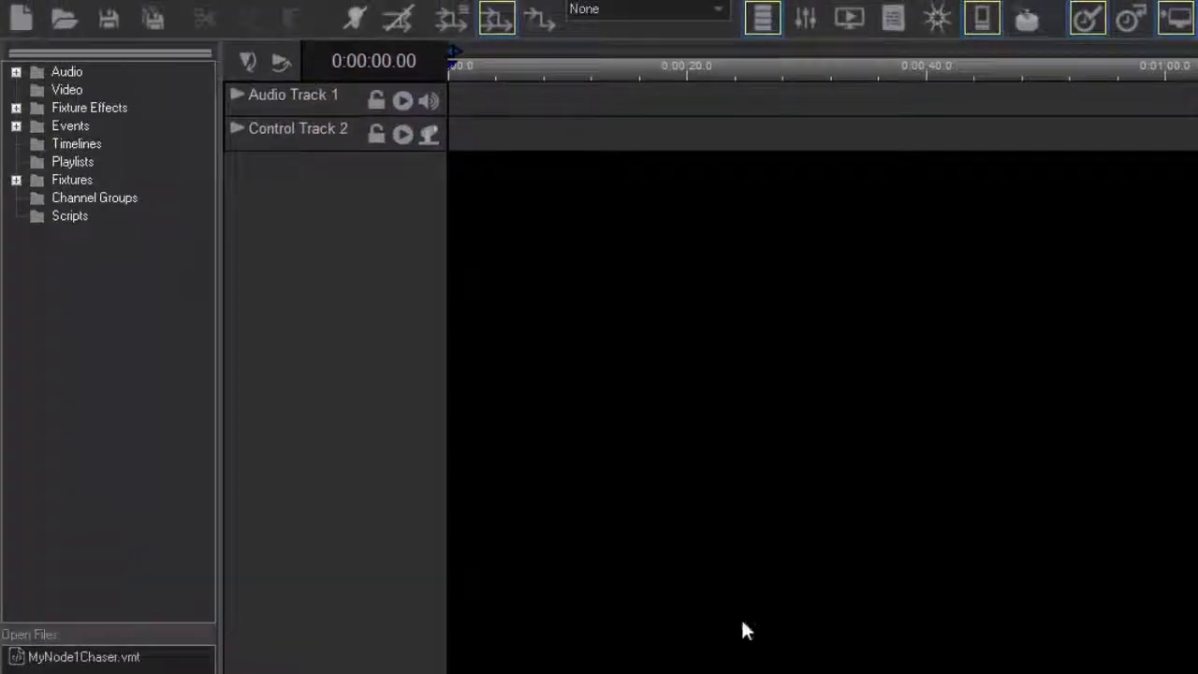
Expand the new node under Fixtures to show its channels and rename the node MyNode1.
click(16, 181)
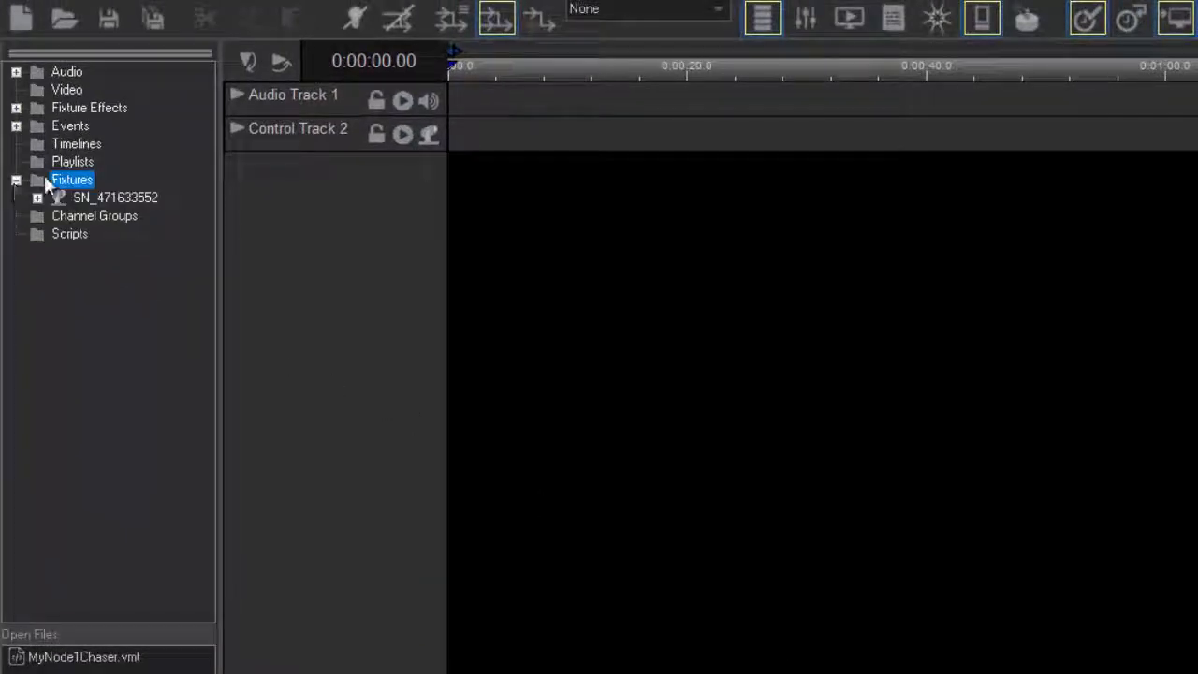
click(37, 197)
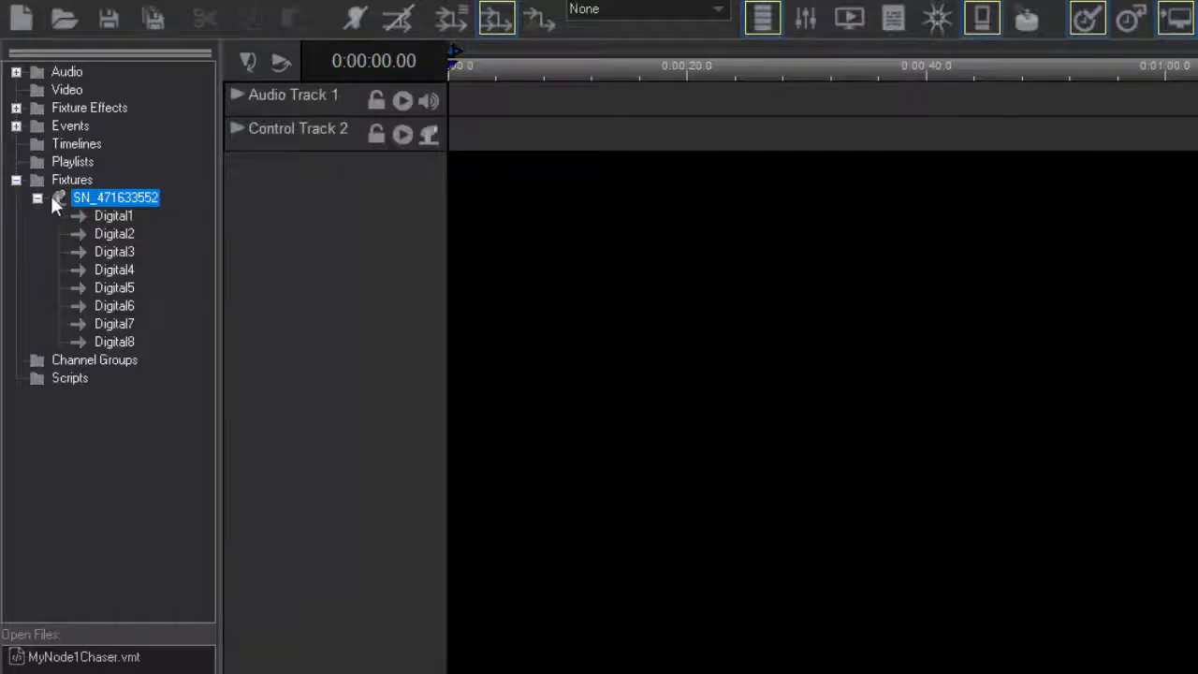
right_click(107, 196)
click(119, 234)
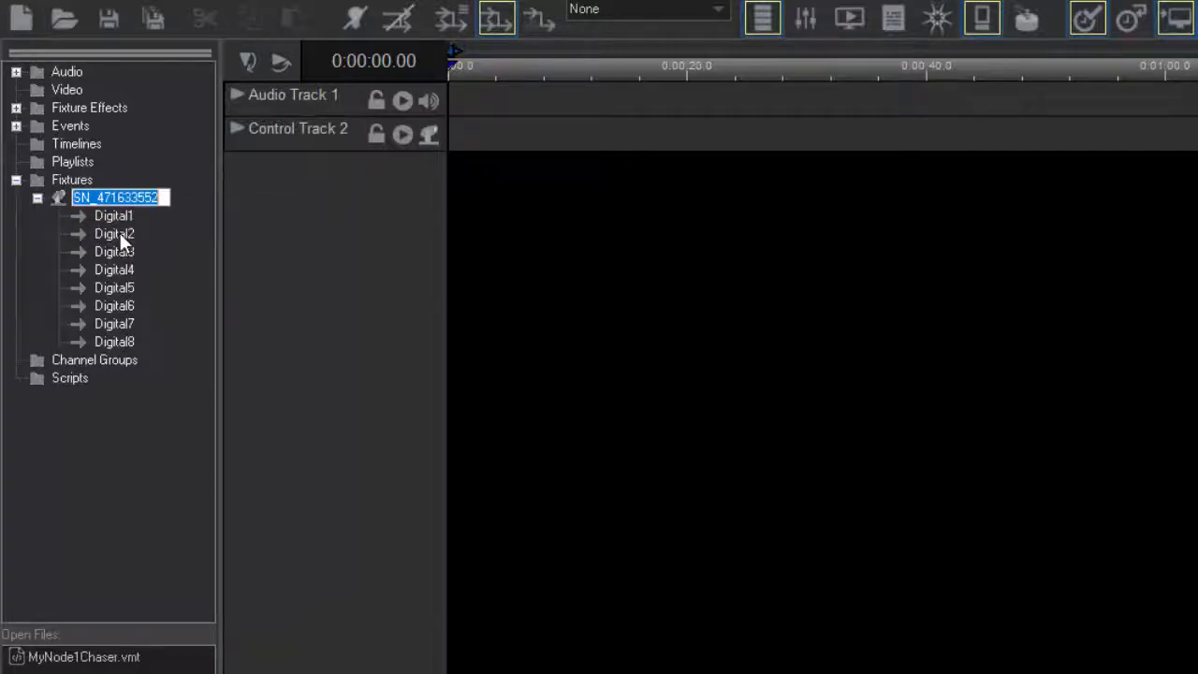
text(MyNo)
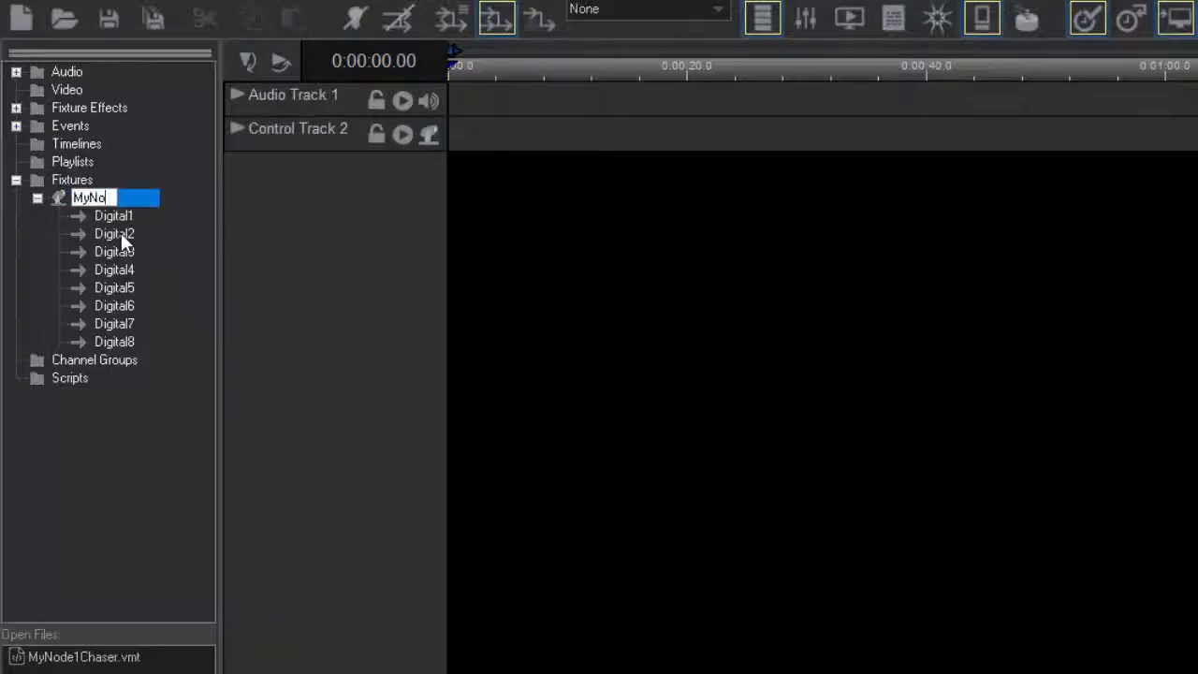
text(de1)
key(Return)
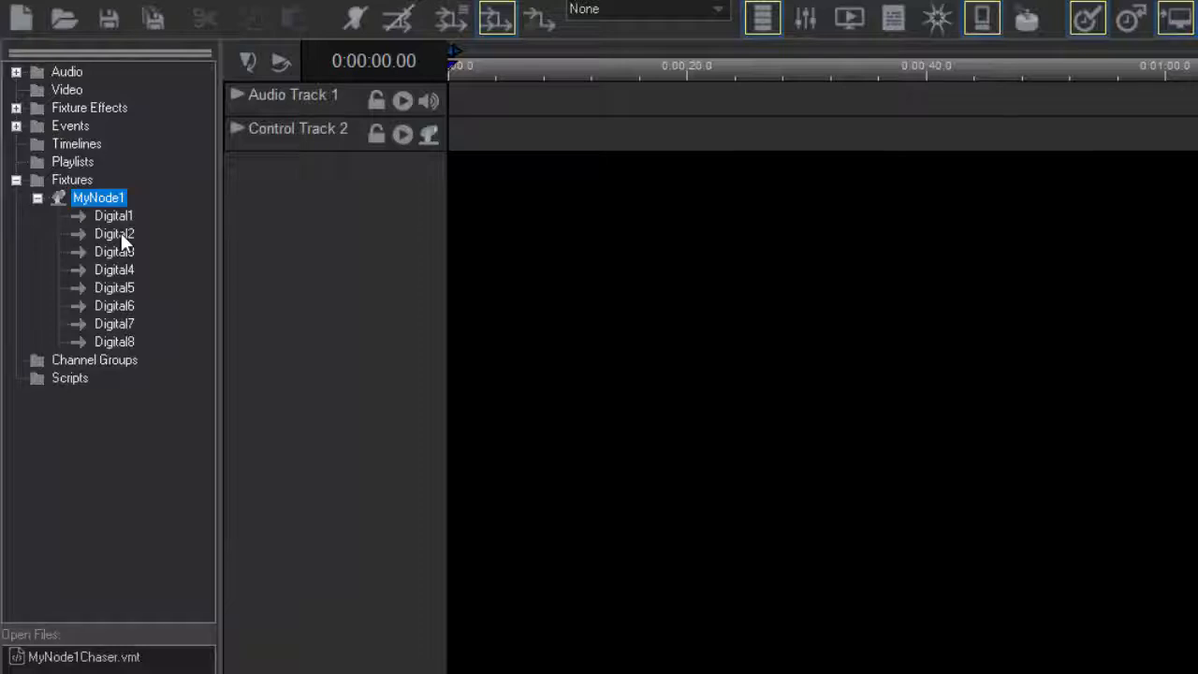
Assign MyNode1 to Control Track 2 with a Lamp Chaser effect at the track's start, and play the timeline.
drag(100, 196, 317, 132)
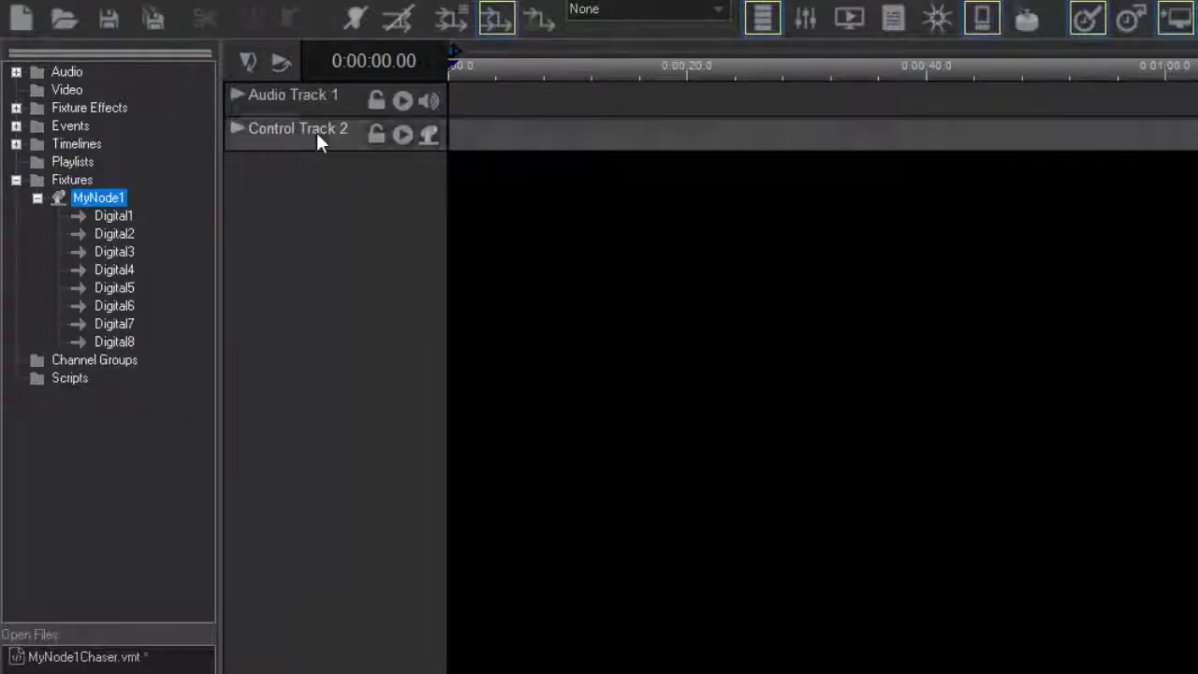
click(16, 108)
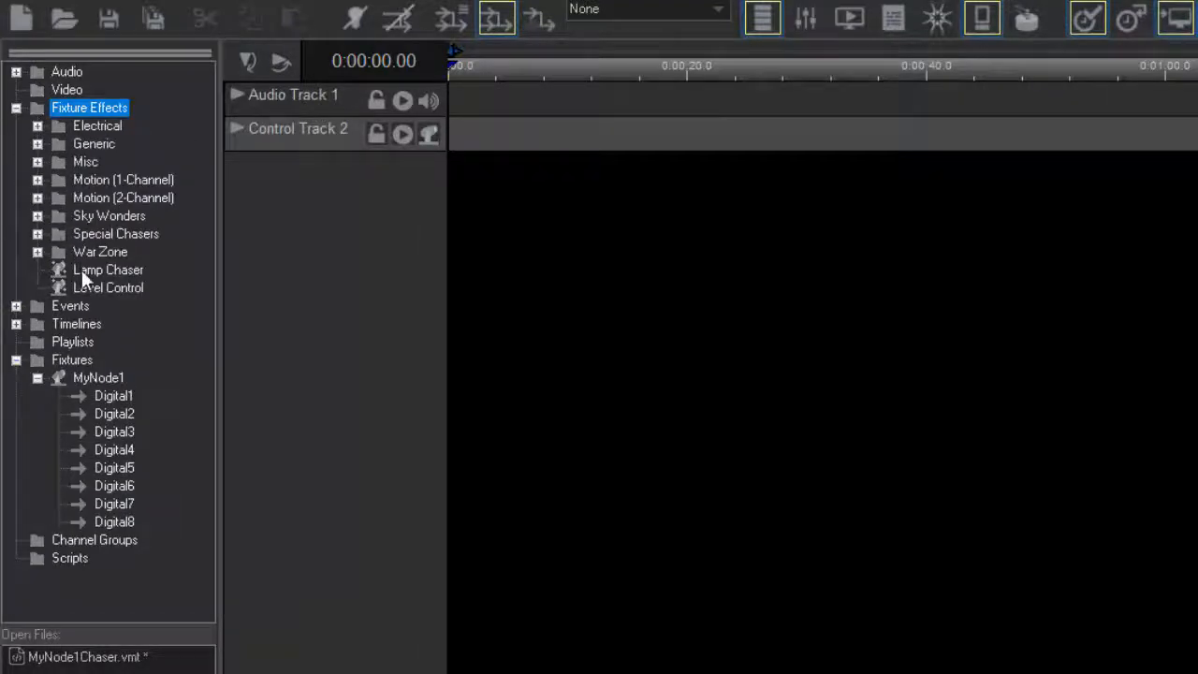
drag(81, 269, 467, 137)
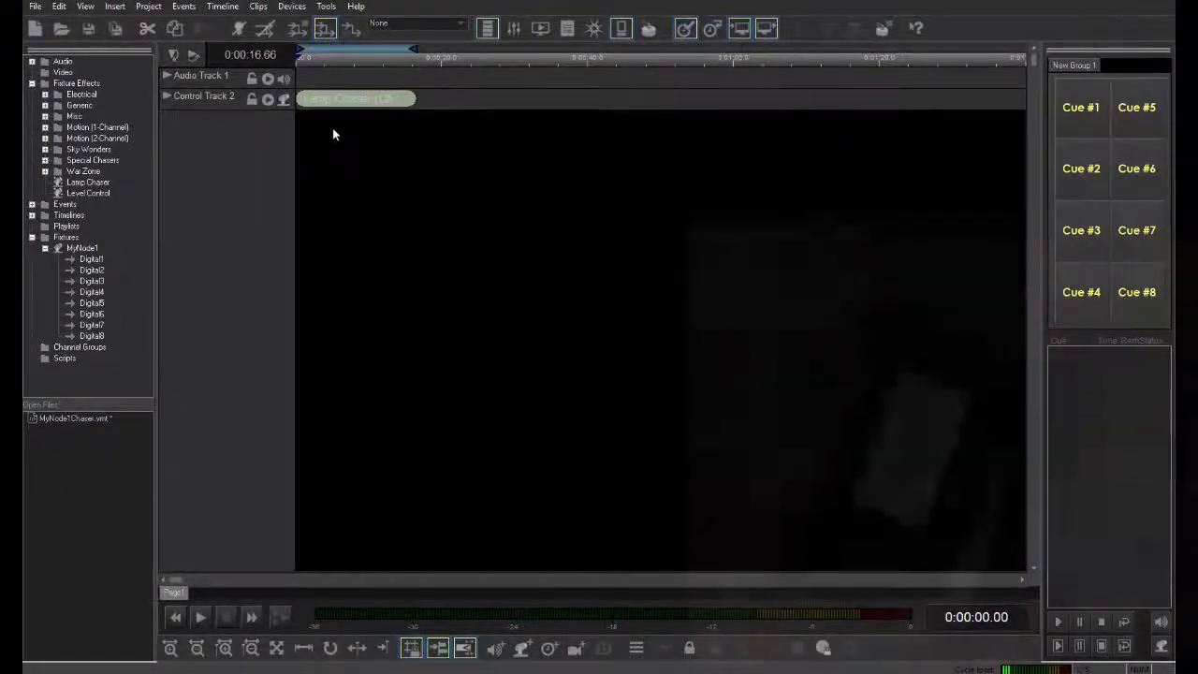
click(212, 616)
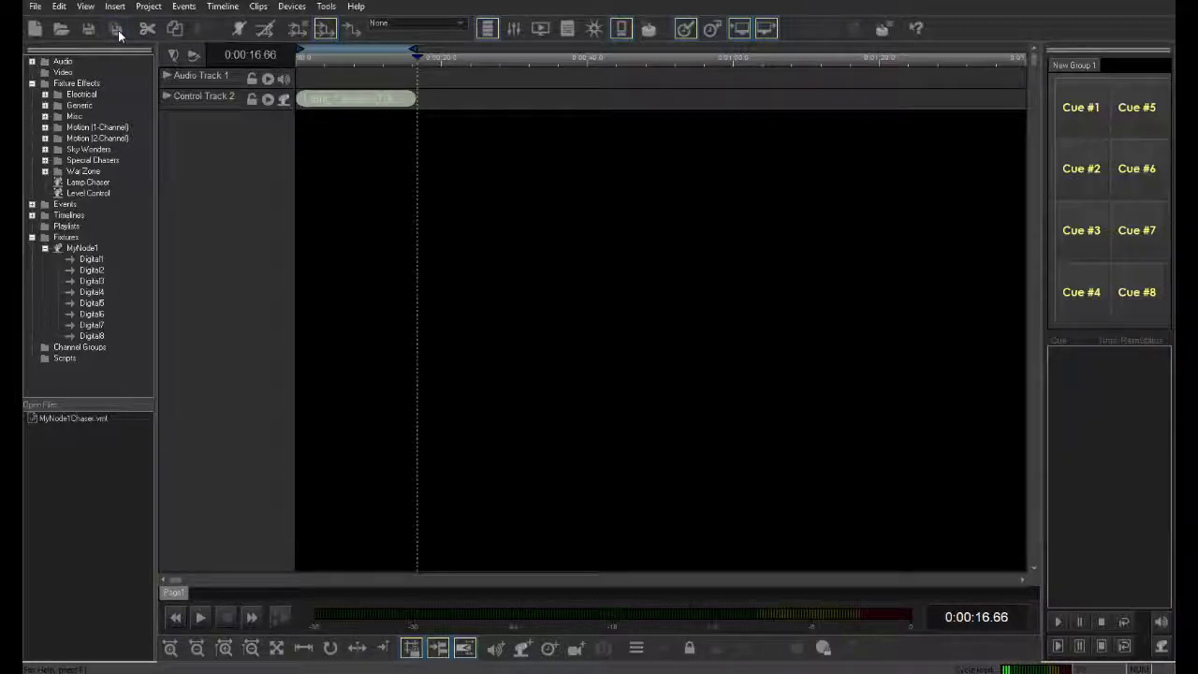
Assign the MyNode1Chaser timeline to Cue #1 and enable triggering that cue from an external source.
click(32, 214)
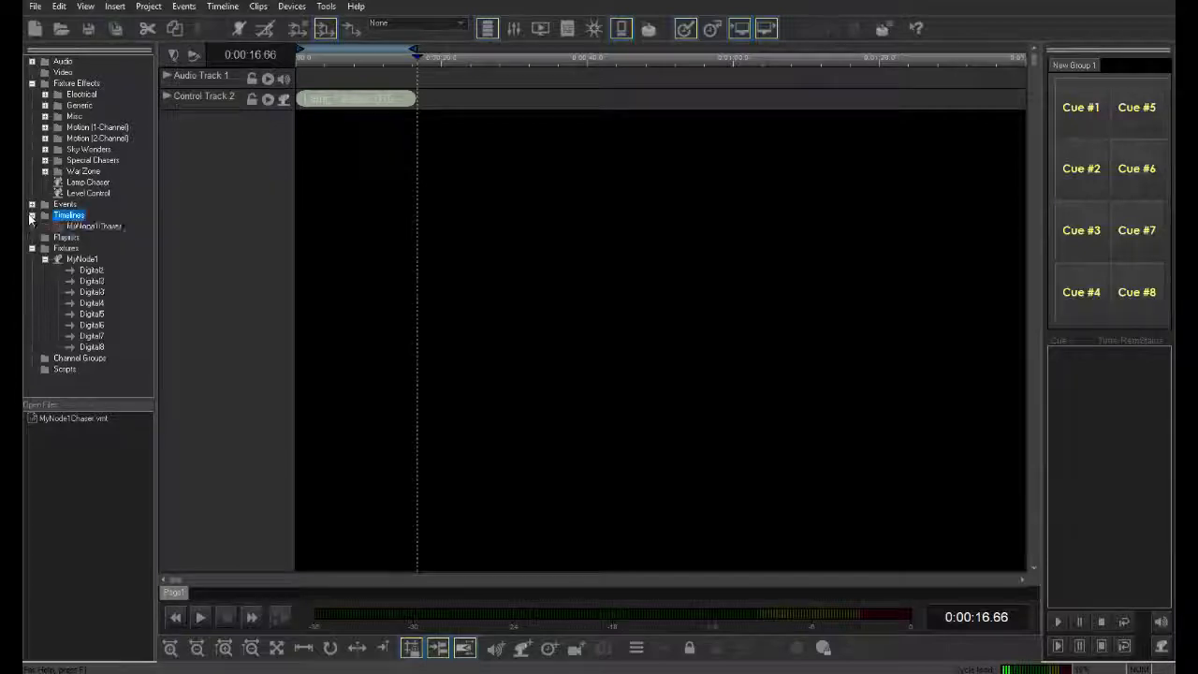
drag(80, 227, 1077, 113)
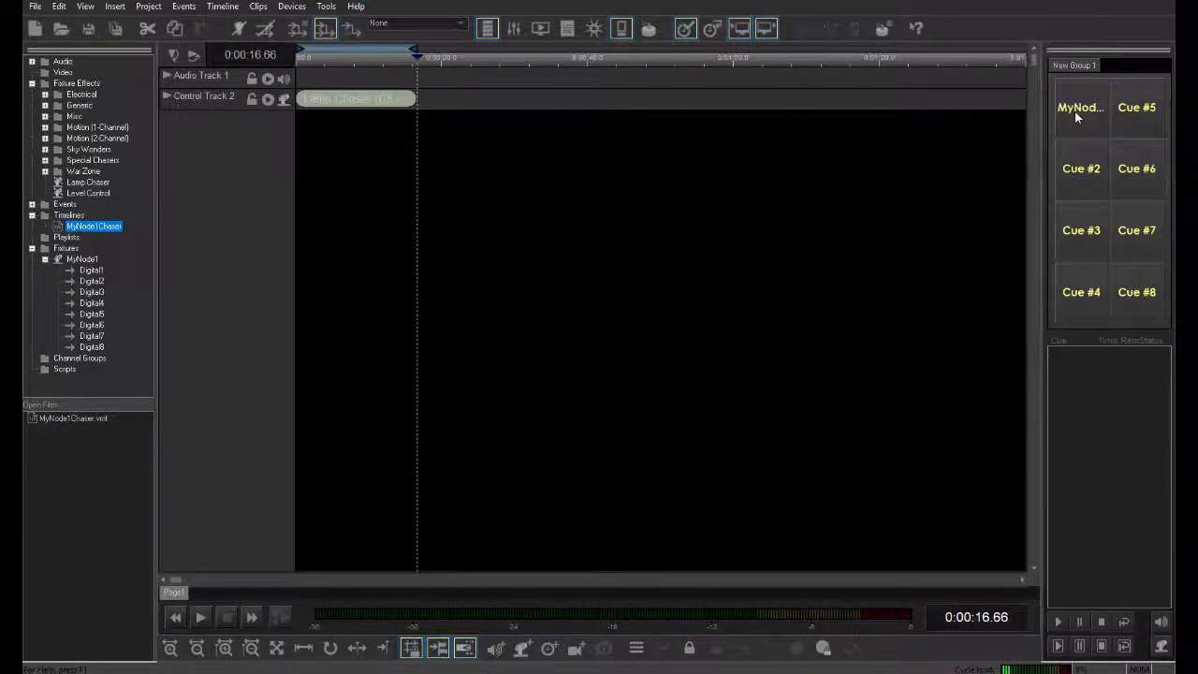
double_click(1114, 93)
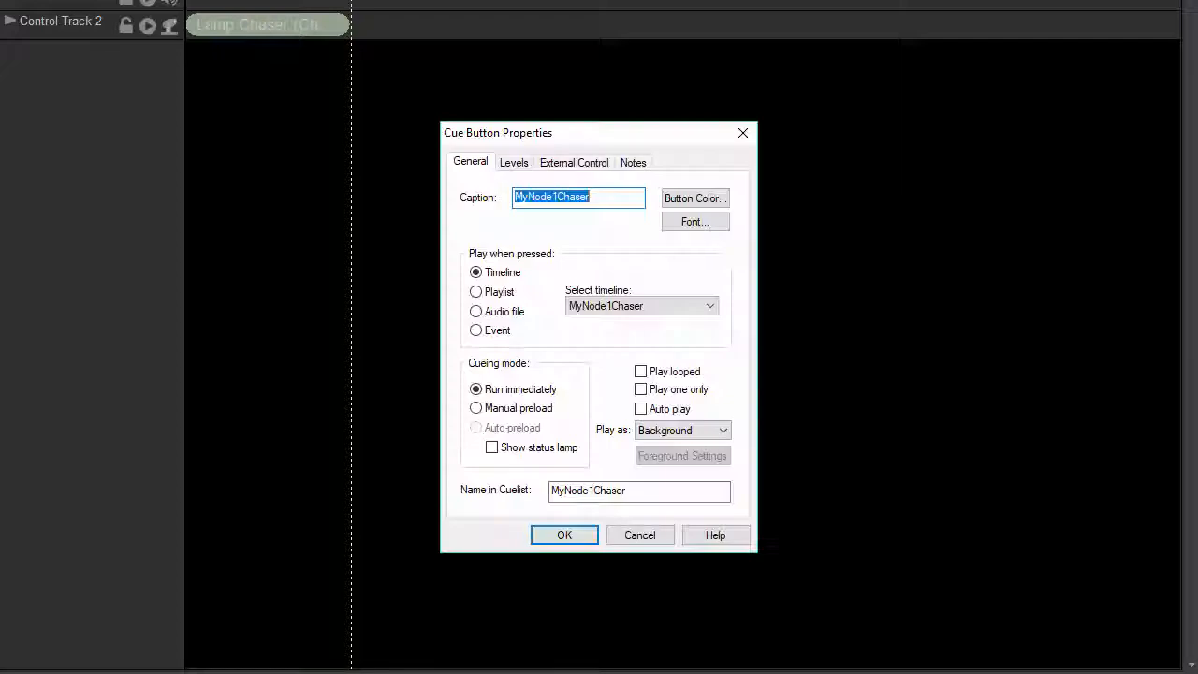
click(573, 162)
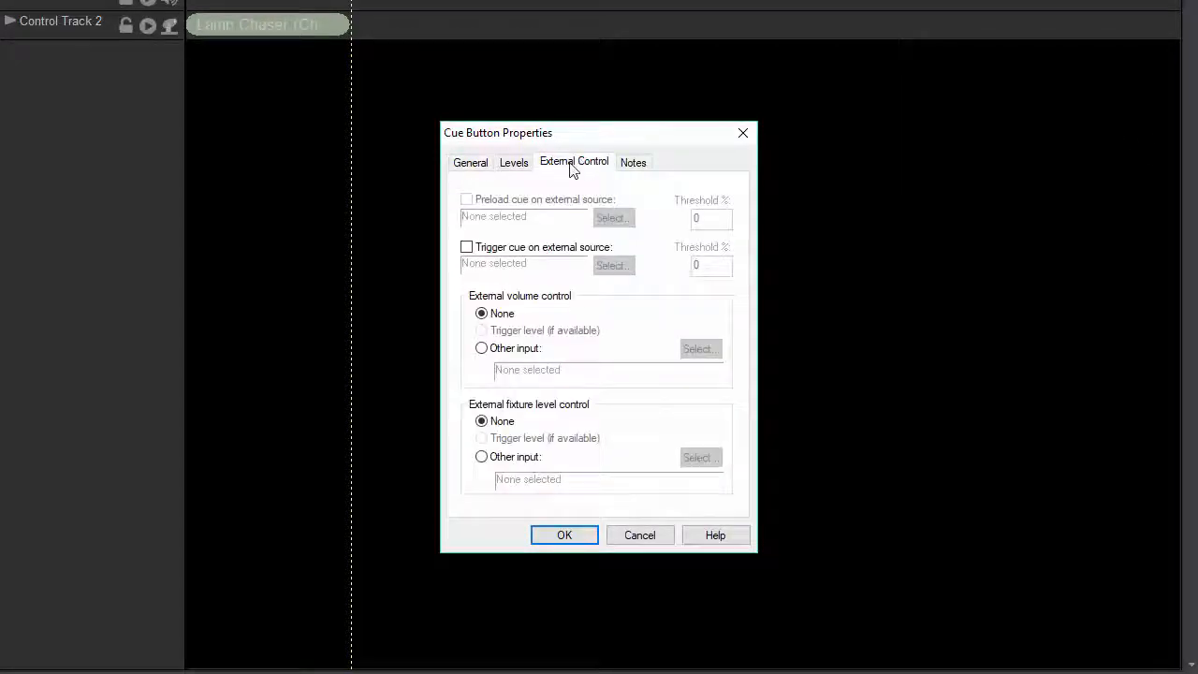
click(526, 248)
Set the cue's trigger source to channel Digital1 of input group MyNode1 on the ShowNodes Interface.
click(610, 265)
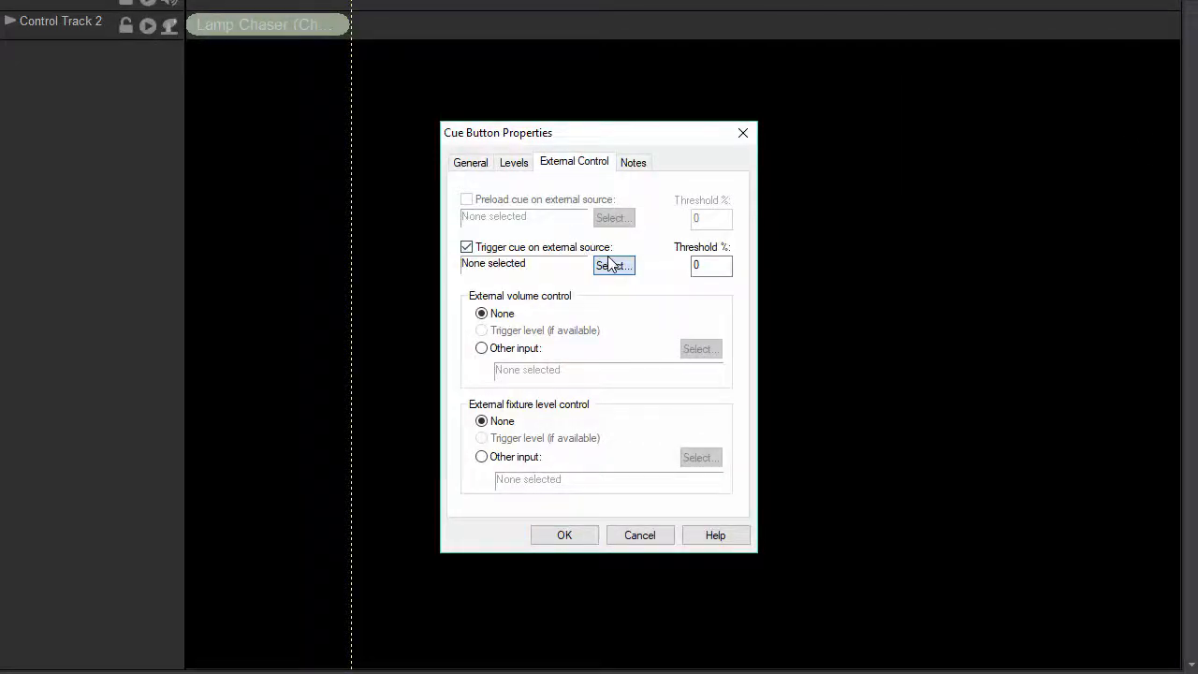
click(610, 181)
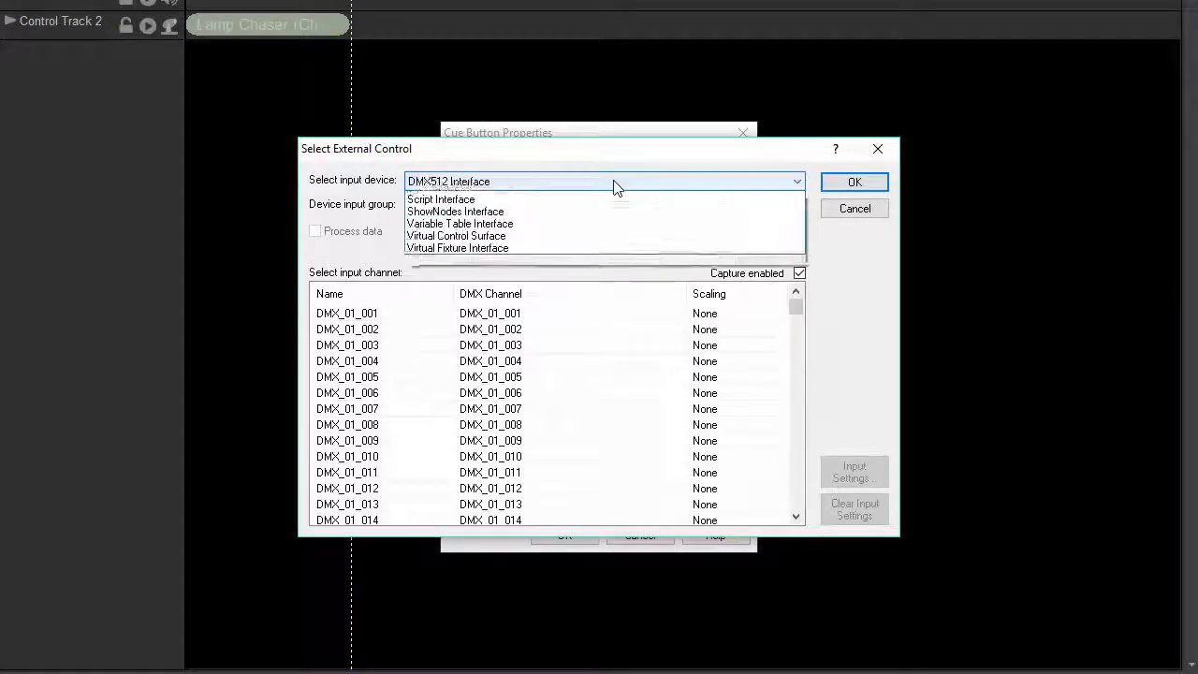
click(600, 259)
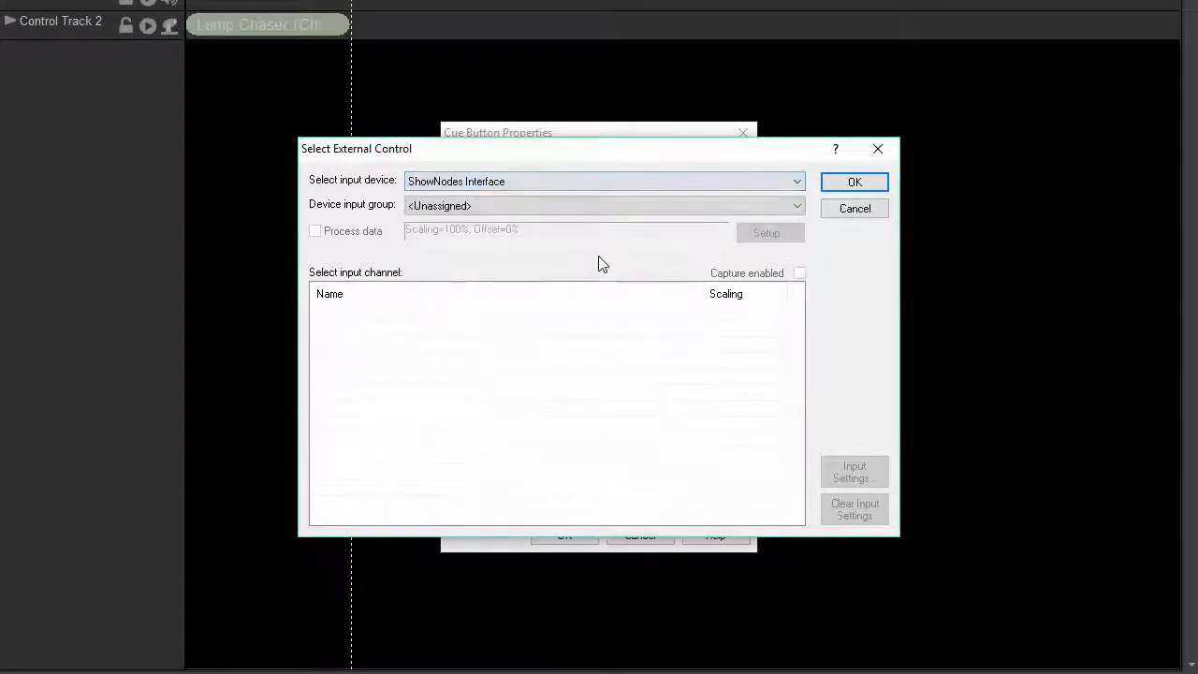
click(594, 204)
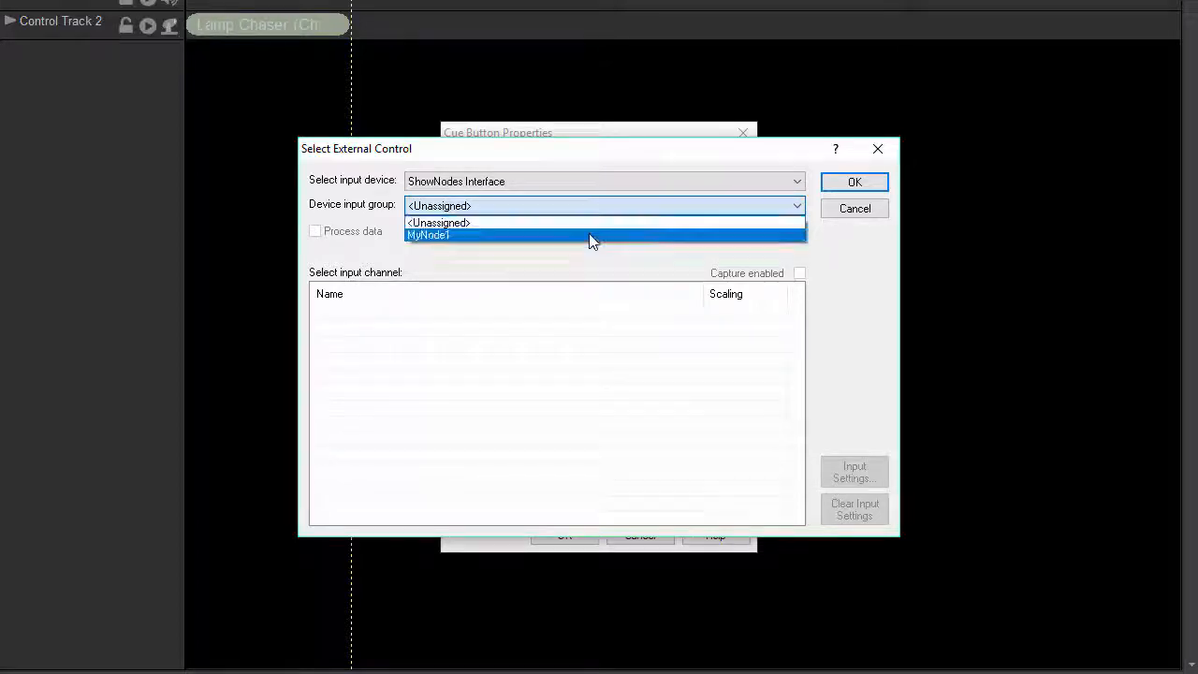
click(589, 234)
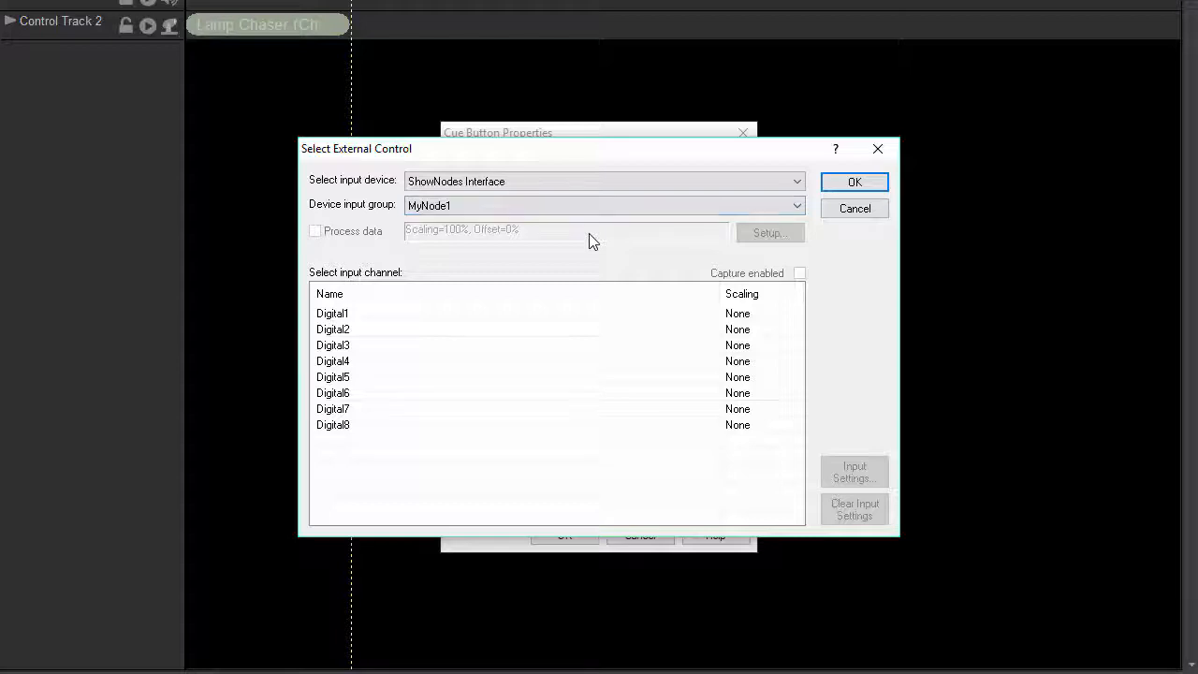
click(543, 321)
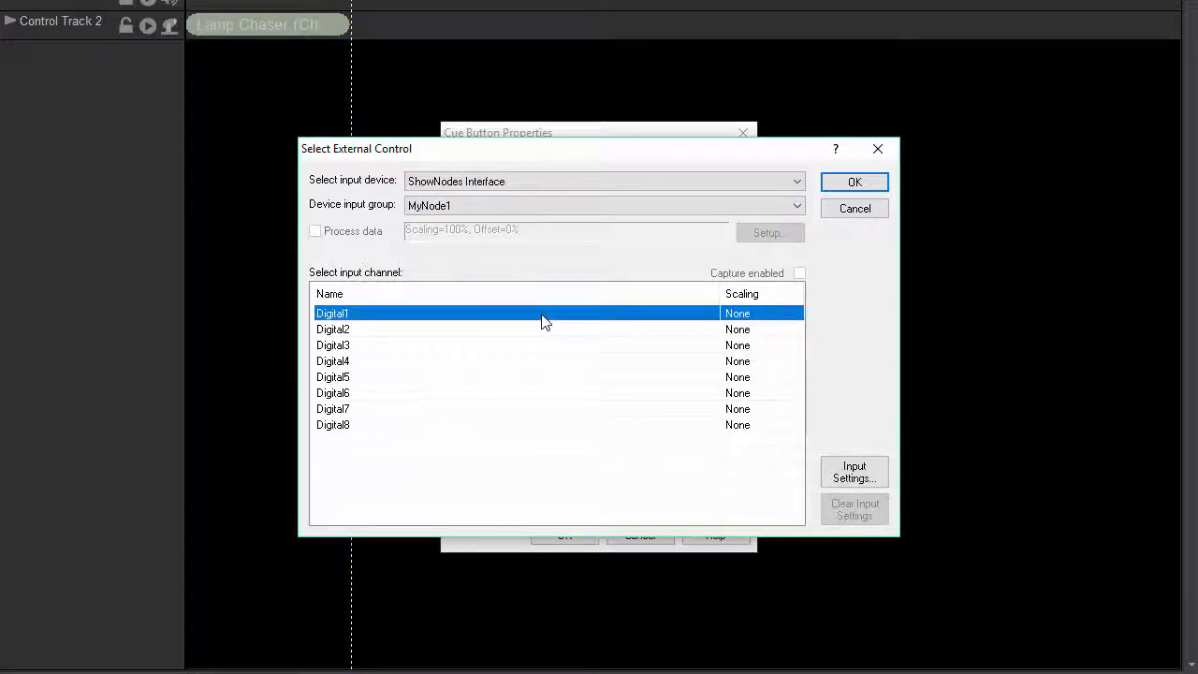
click(835, 185)
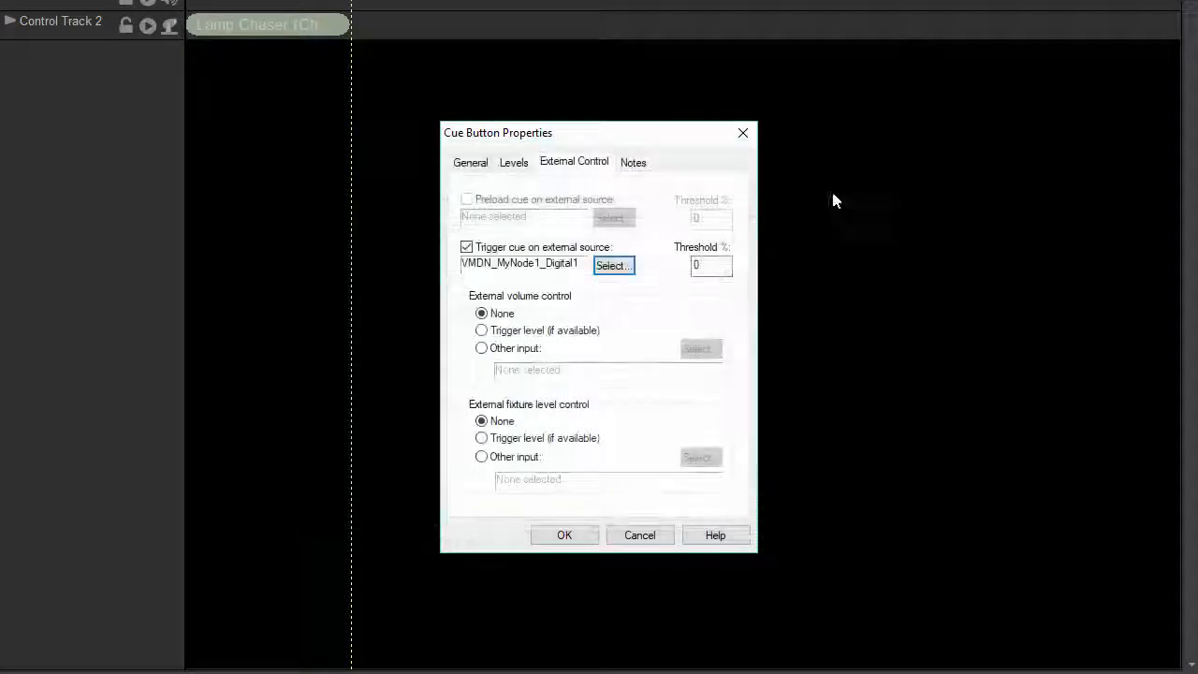
Set the cue's trigger threshold to 50% and apply the cue button properties.
double_click(717, 263)
text(50)
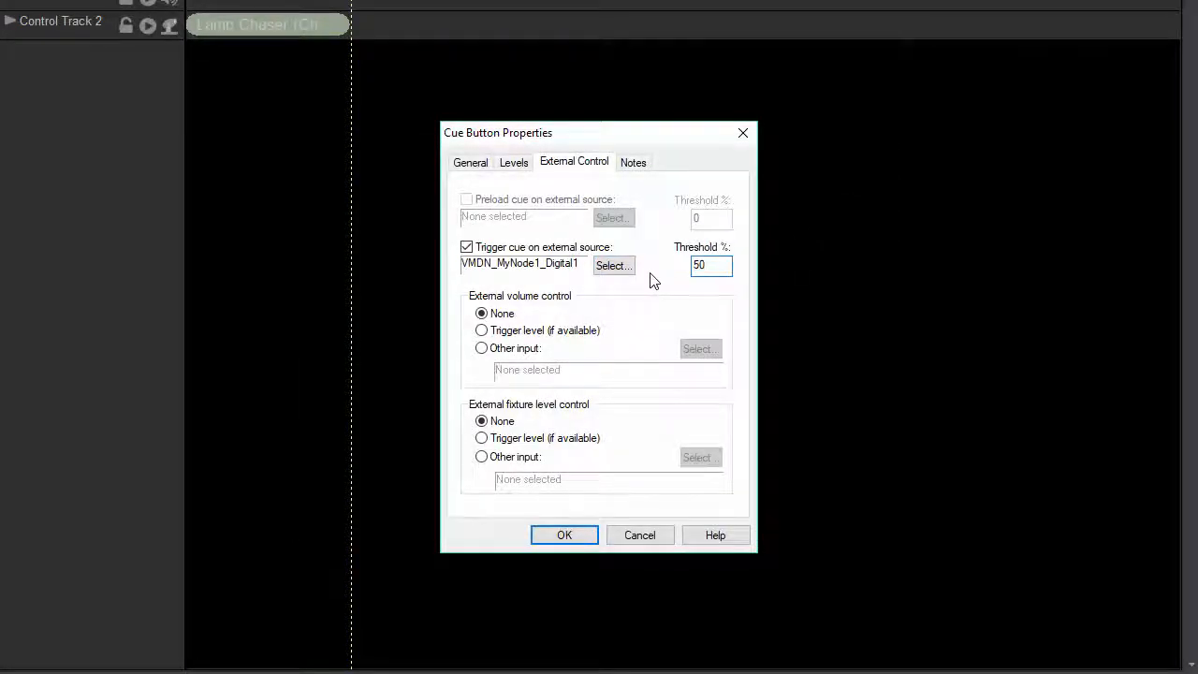
click(561, 536)
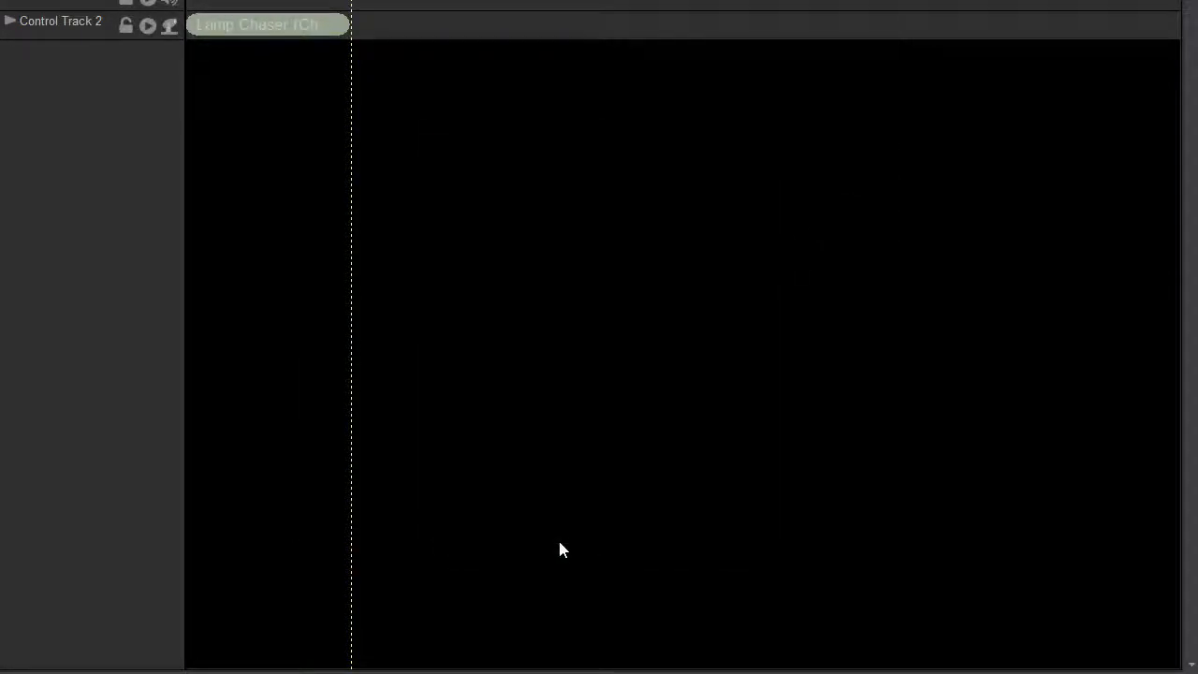